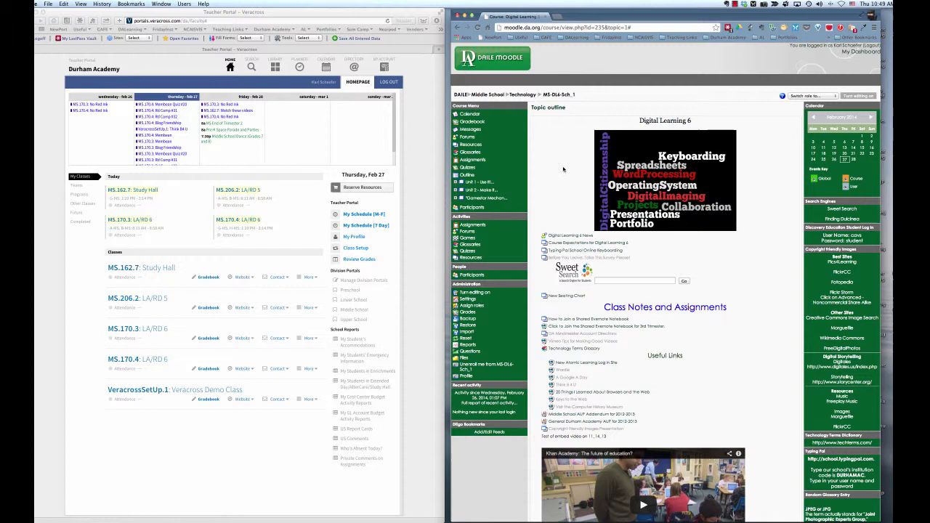
Step: Return to the Moodle Digital Learning 6 course and turn editing on
{"action": "left_click", "coordinate": [297, 14]}
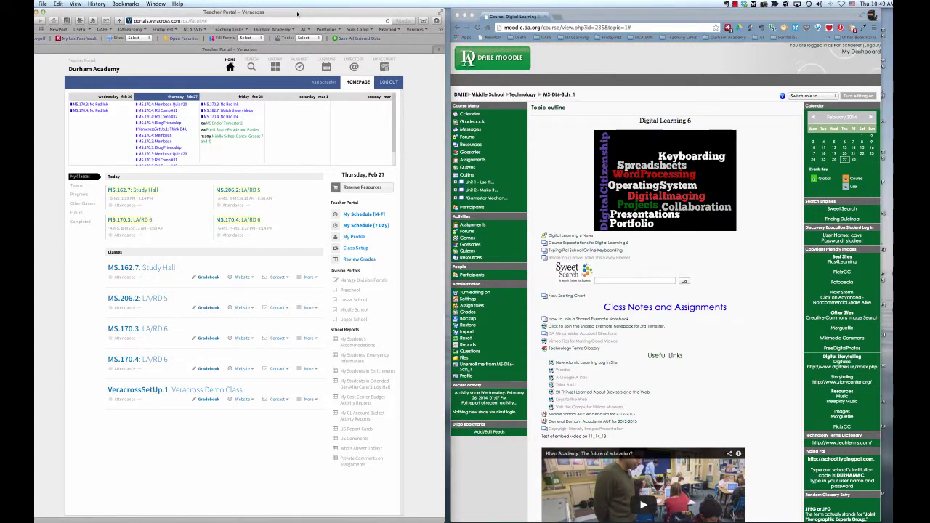
{"action": "left_click", "coordinate": [573, 16]}
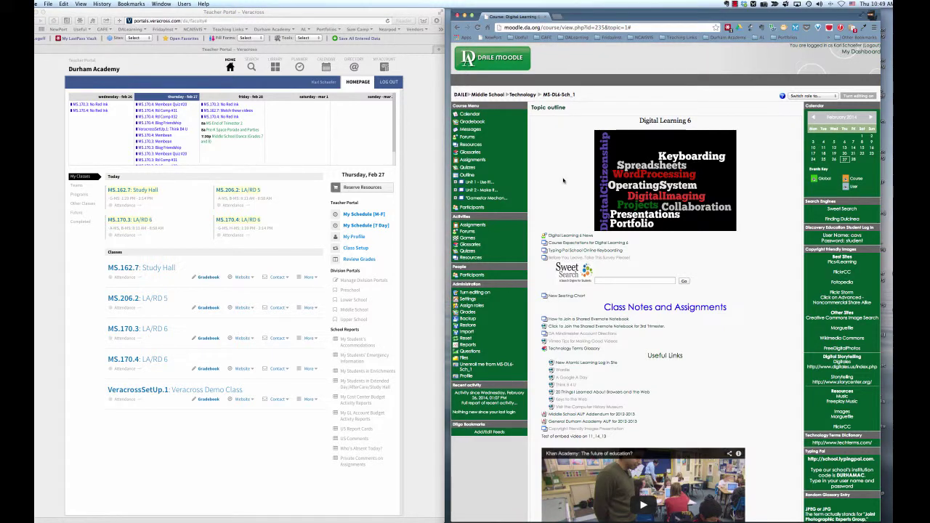
{"action": "scroll", "coordinate": [563, 180], "scroll_direction": "down", "scroll_amount": 3}
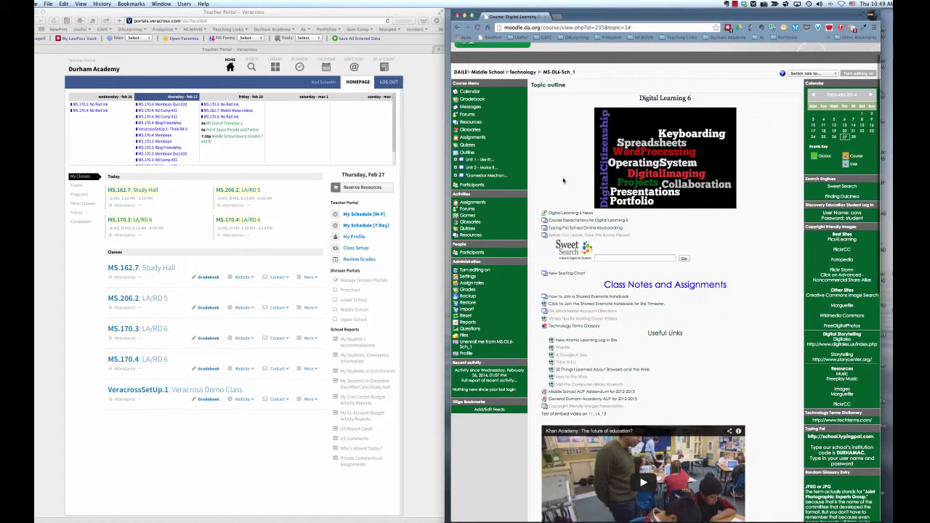
{"action": "scroll", "coordinate": [564, 181], "scroll_direction": "down", "scroll_amount": 3}
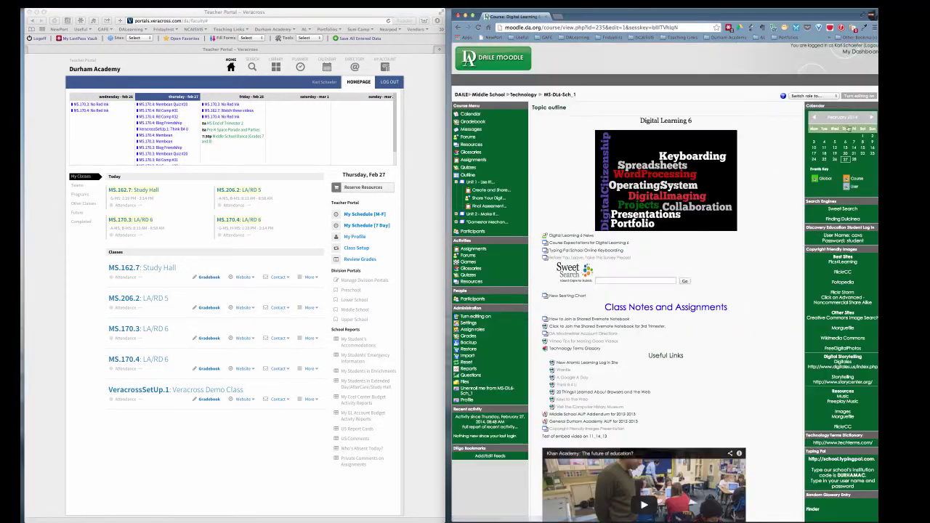
{"action": "left_click", "coordinate": [863, 96]}
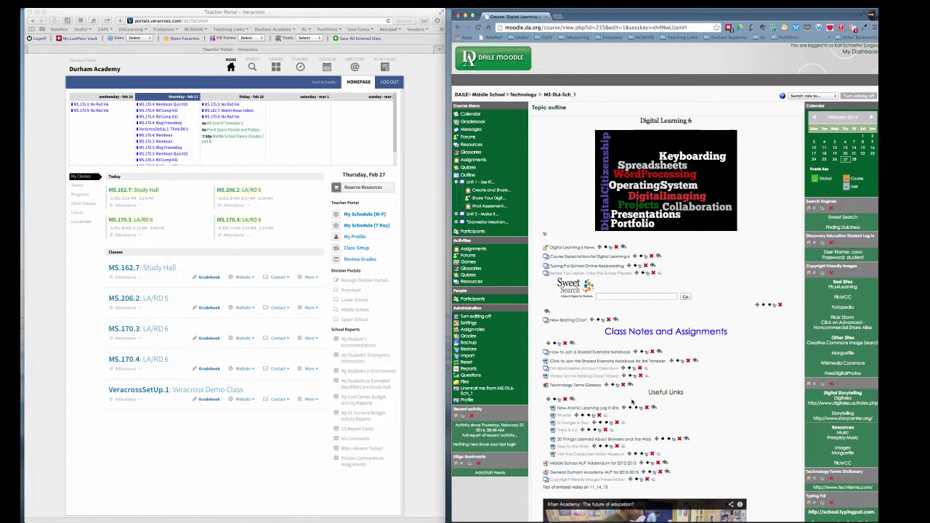
Step: Copy the A Google A Day resource's Location URL, then cancel its settings unsaved
{"action": "scroll", "coordinate": [632, 401], "scroll_direction": "down", "scroll_amount": 1}
{"action": "scroll", "coordinate": [631, 401], "scroll_direction": "down", "scroll_amount": 1}
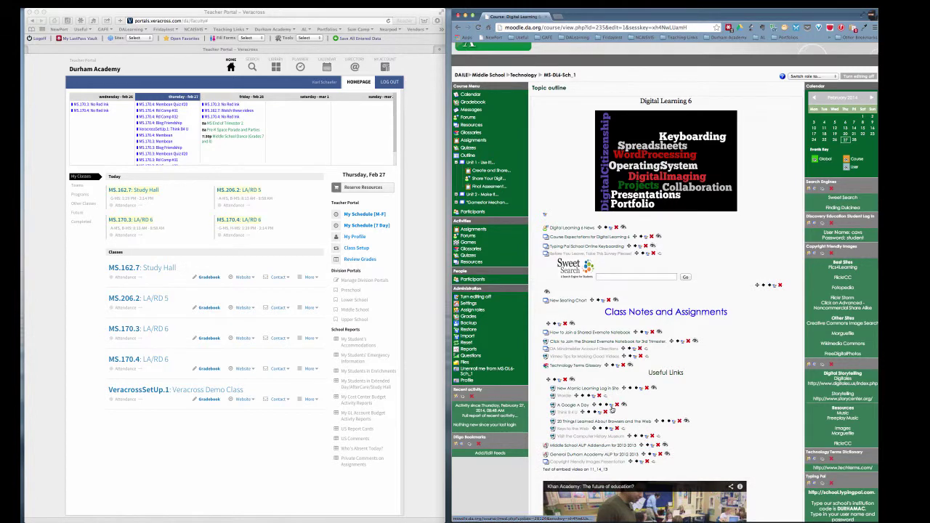
{"action": "left_click", "coordinate": [613, 409]}
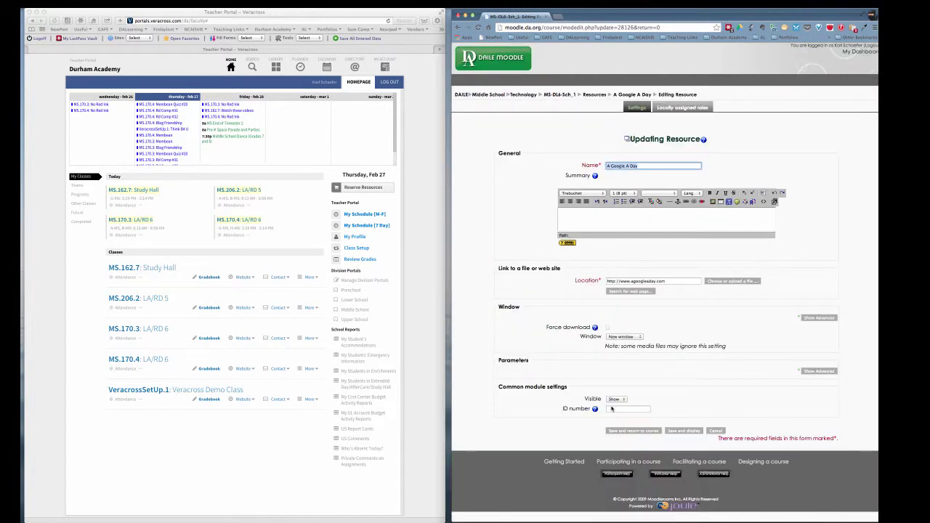
{"action": "left_click_drag", "start_coordinate": [678, 280], "coordinate": [608, 278]}
{"action": "key", "text": "super+c"}
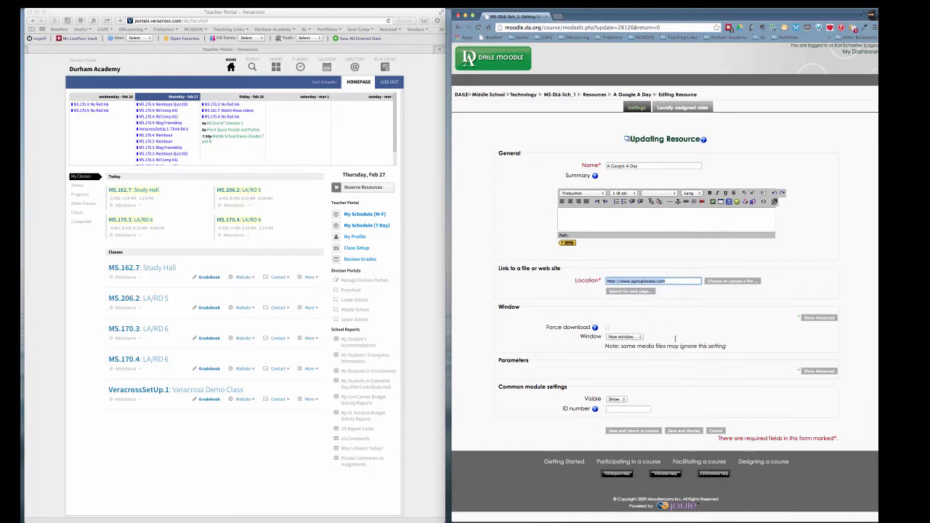
{"action": "left_click", "coordinate": [716, 431]}
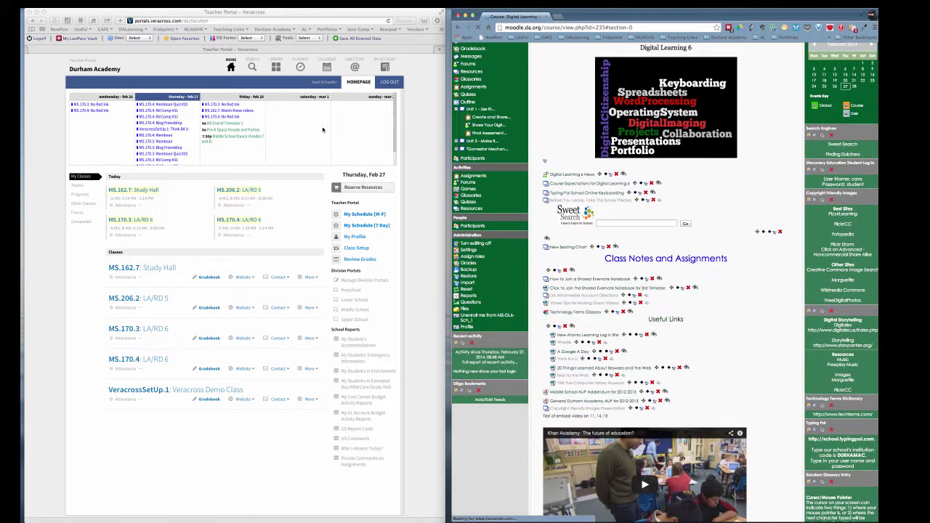
Step: In the Veracross library, re-save the Westing Game collection settings and open the collection
{"action": "left_click", "coordinate": [302, 14]}
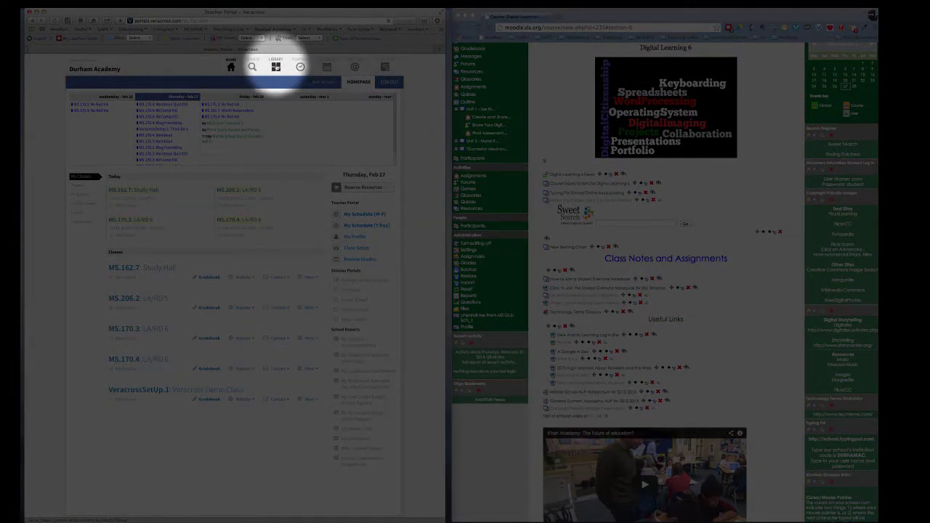
{"action": "left_click", "coordinate": [276, 67]}
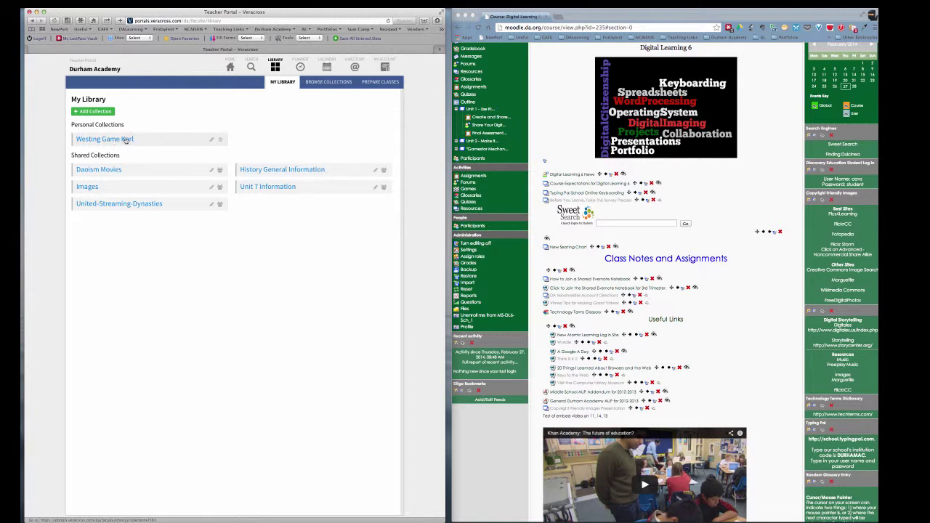
{"action": "left_click", "coordinate": [211, 142]}
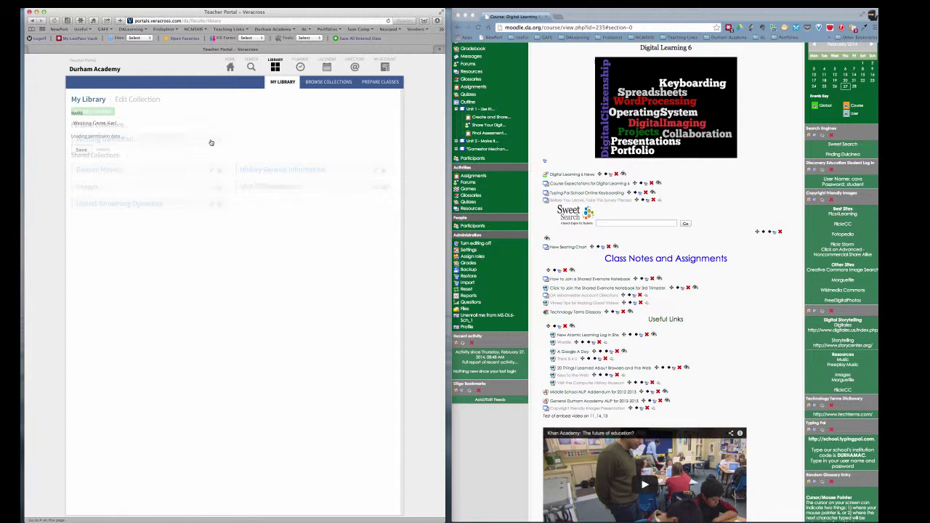
{"action": "left_click", "coordinate": [81, 228]}
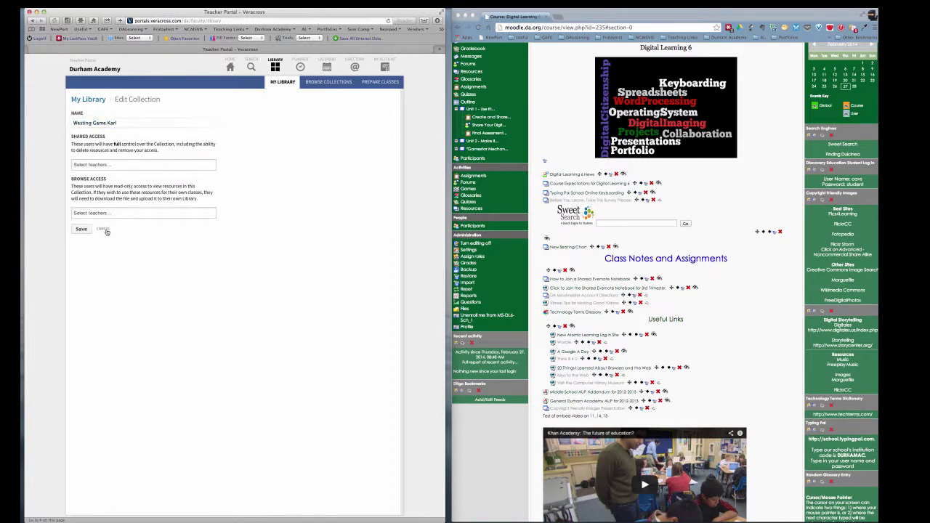
{"action": "left_click", "coordinate": [125, 139]}
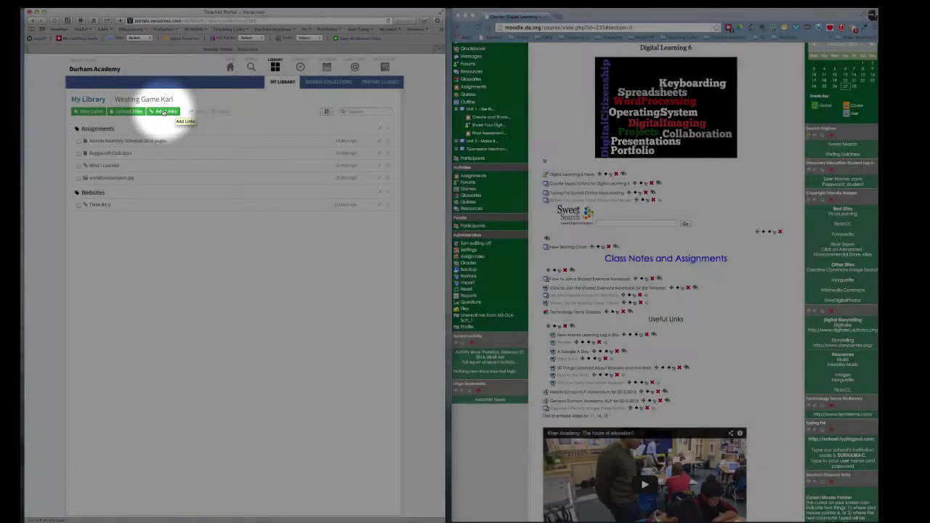
{"action": "left_click", "coordinate": [164, 112]}
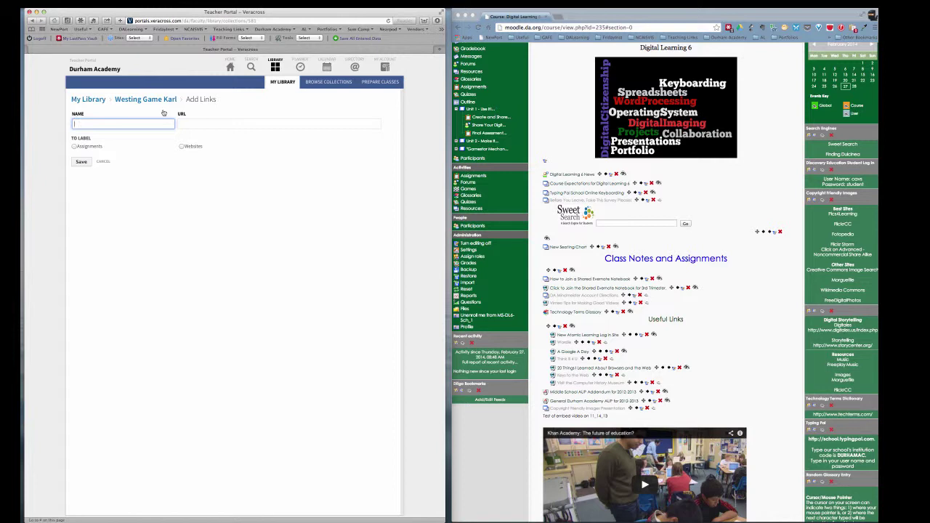
{"action": "type", "text": "A Googl"}
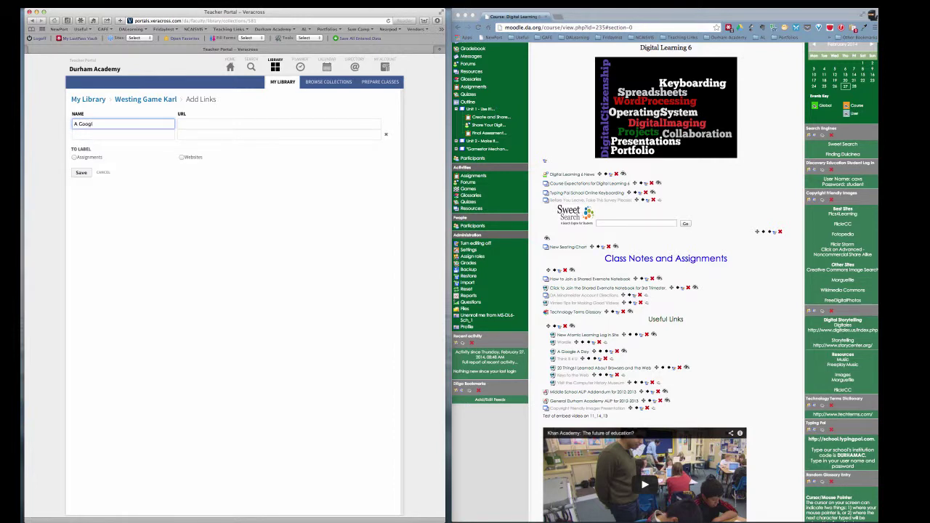
{"action": "type", "text": "e a Day"}
{"action": "left_click", "coordinate": [207, 124]}
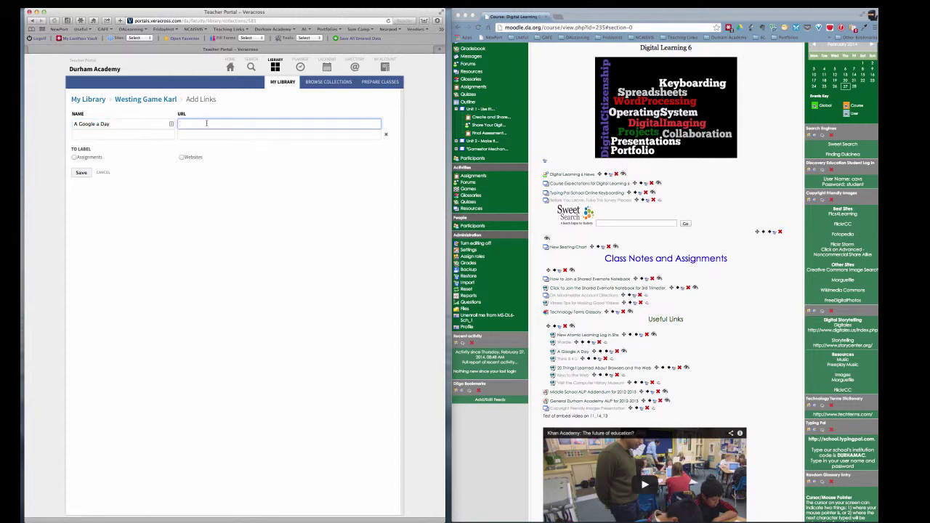
{"action": "key", "text": "super+v"}
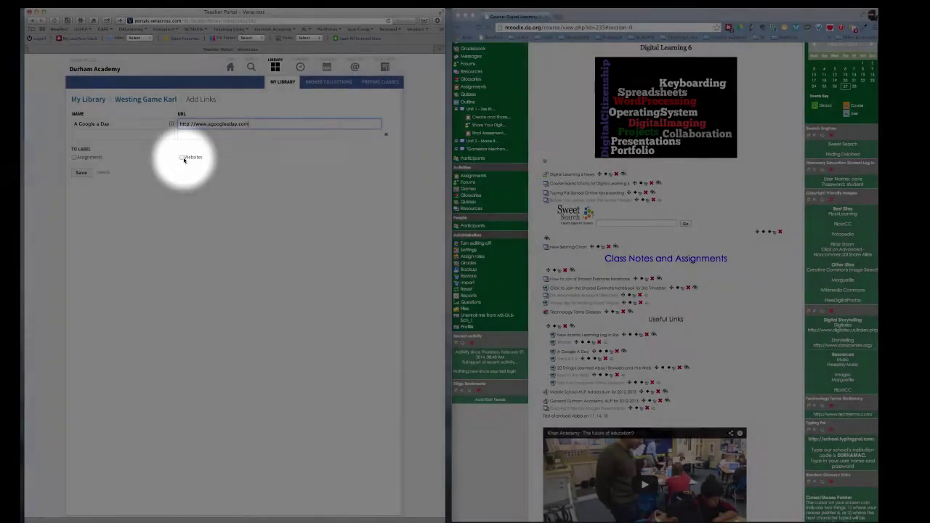
{"action": "left_click", "coordinate": [182, 157]}
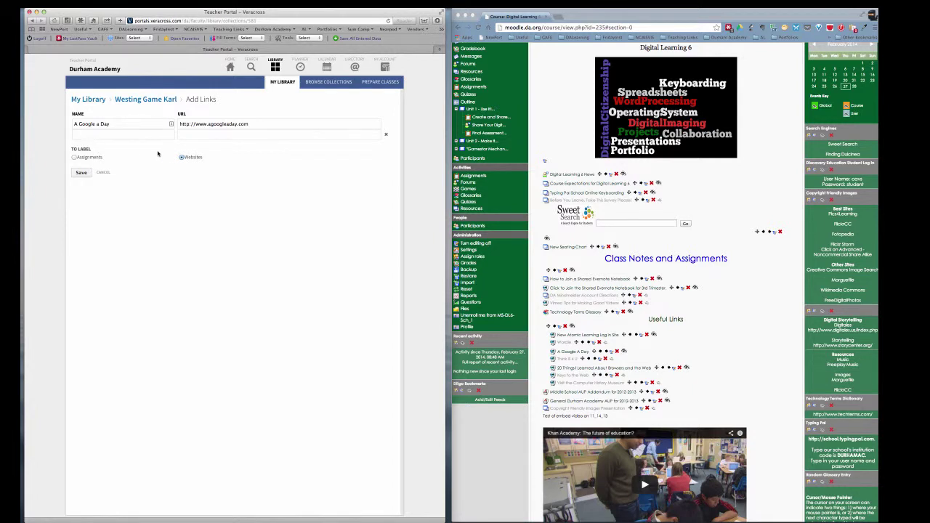
{"action": "left_click", "coordinate": [82, 174]}
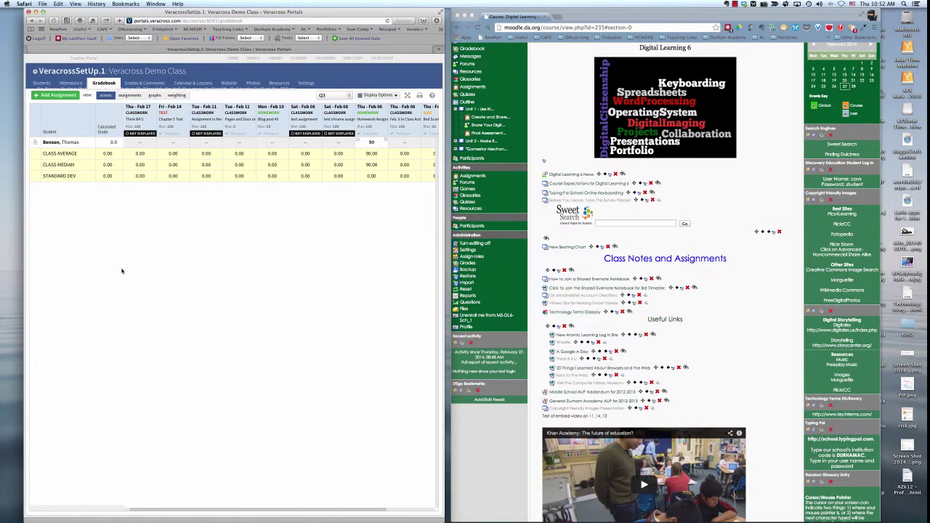
Step: Create a classwork assignment 'View A Google A Day' with details 'Watch and learn.'
{"action": "left_click", "coordinate": [64, 97]}
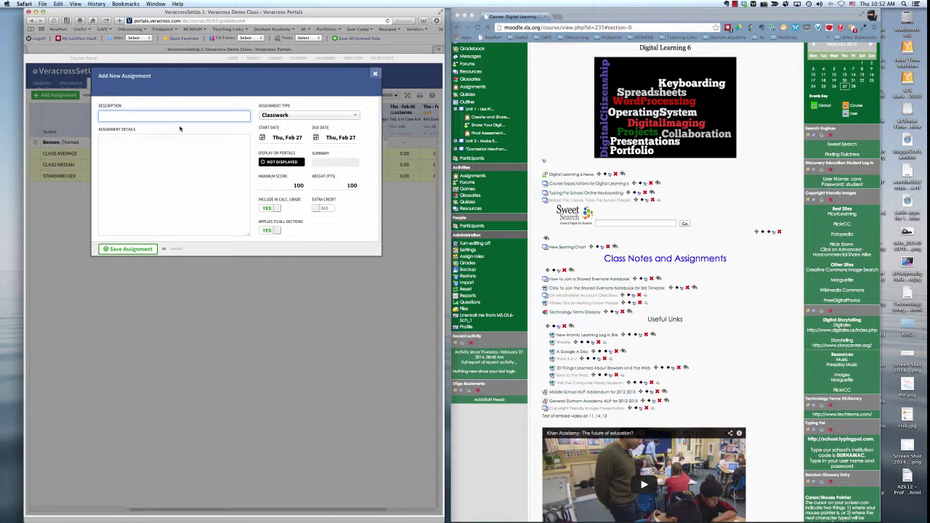
{"action": "type", "text": "View A Google A Day"}
{"action": "left_click", "coordinate": [168, 152]}
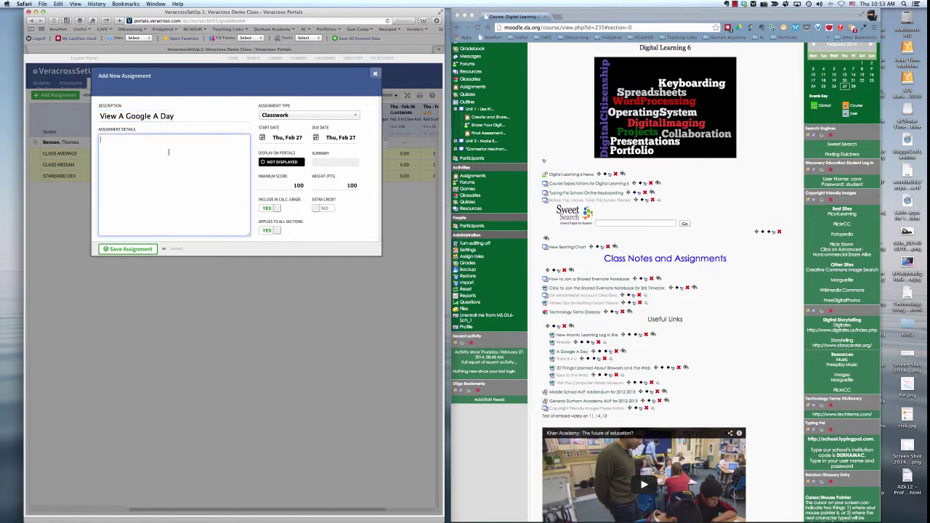
{"action": "type", "text": "D"}
{"action": "type", "text": "Watch and"}
{"action": "type", "text": " learn."}
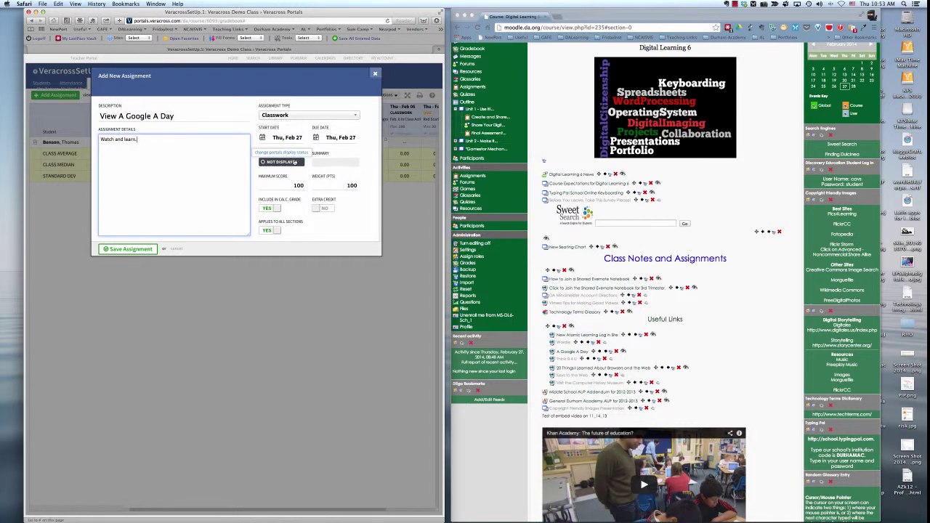
{"action": "left_click", "coordinate": [146, 249]}
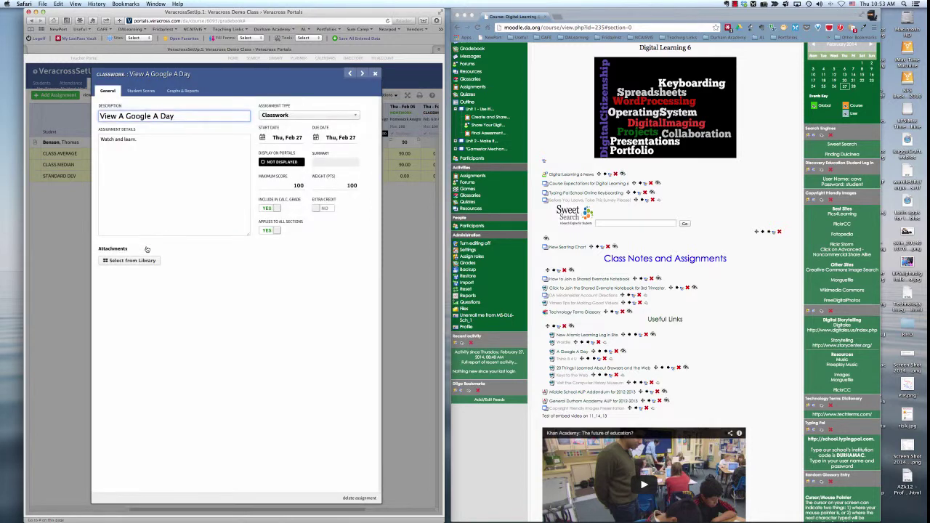
Step: Attach the A Google a Day link from the Westing Game library collection
{"action": "left_click", "coordinate": [142, 138]}
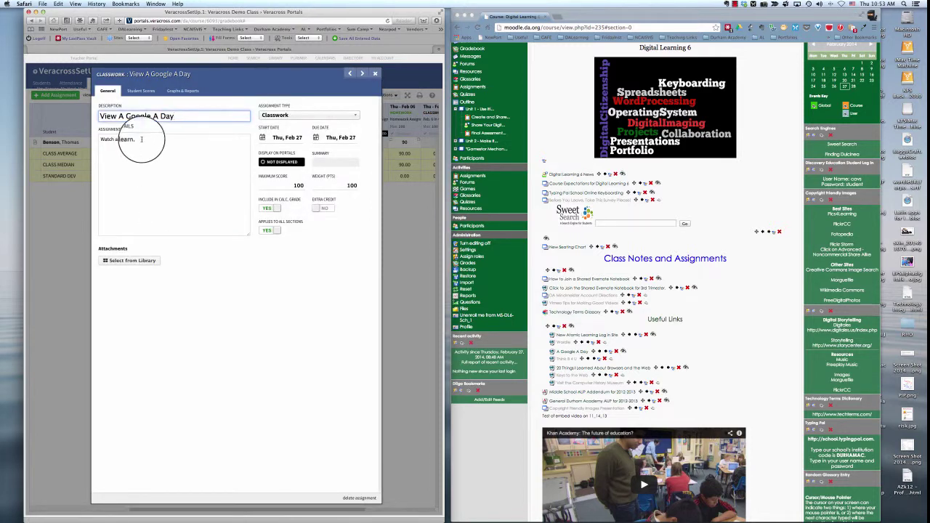
{"action": "left_click", "coordinate": [123, 262]}
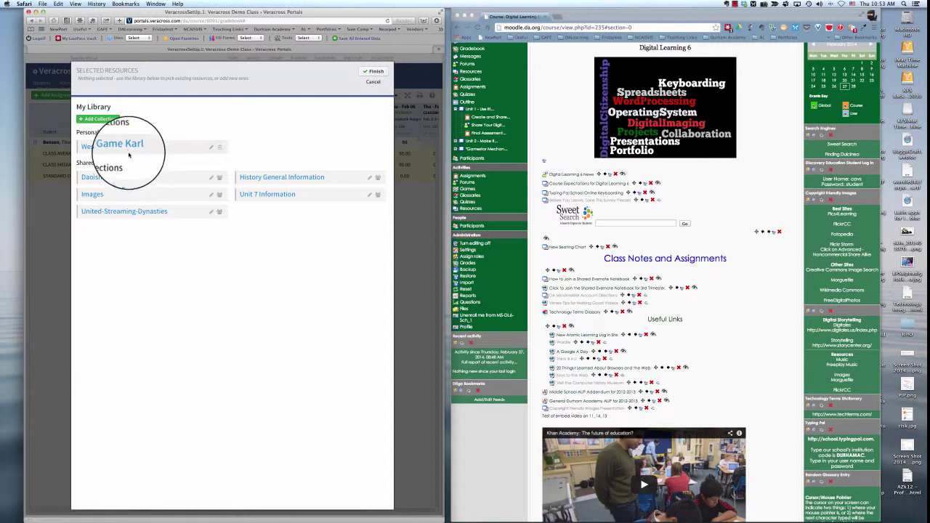
{"action": "left_click", "coordinate": [127, 151]}
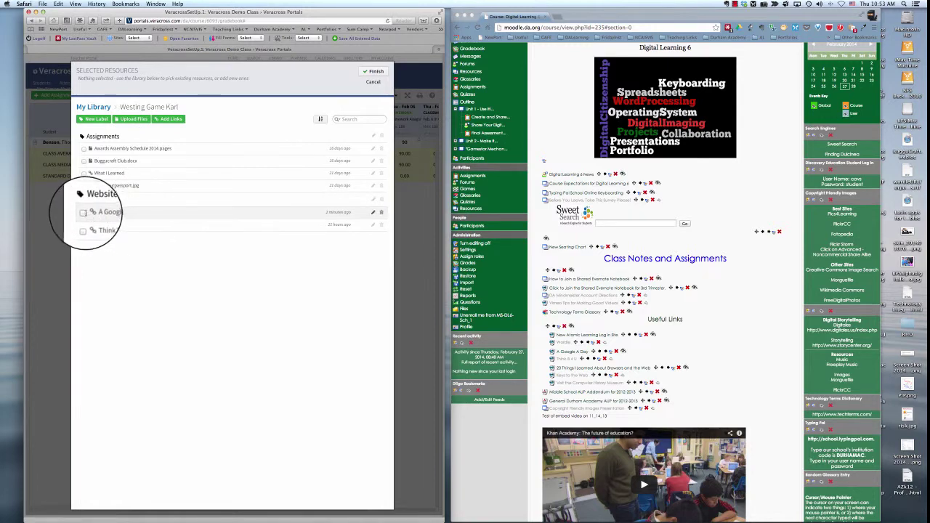
{"action": "left_click", "coordinate": [83, 213]}
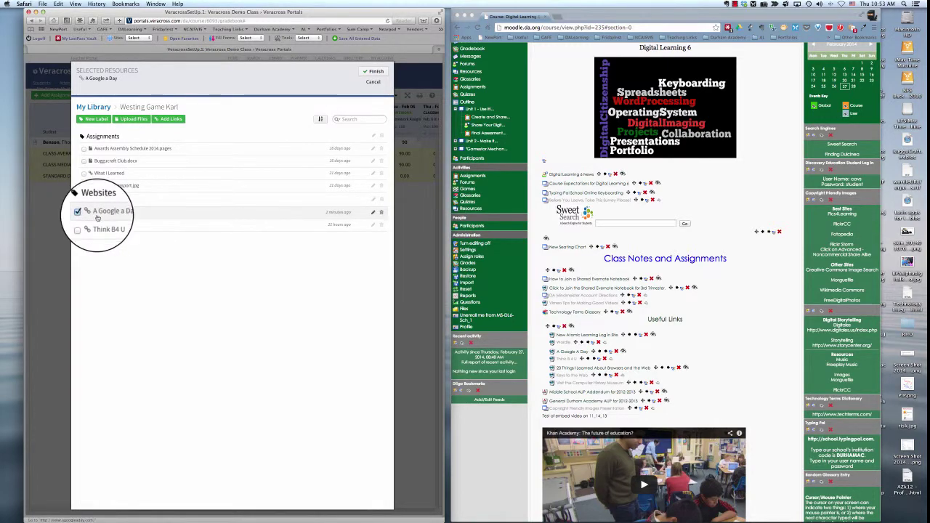
{"action": "left_click", "coordinate": [372, 72]}
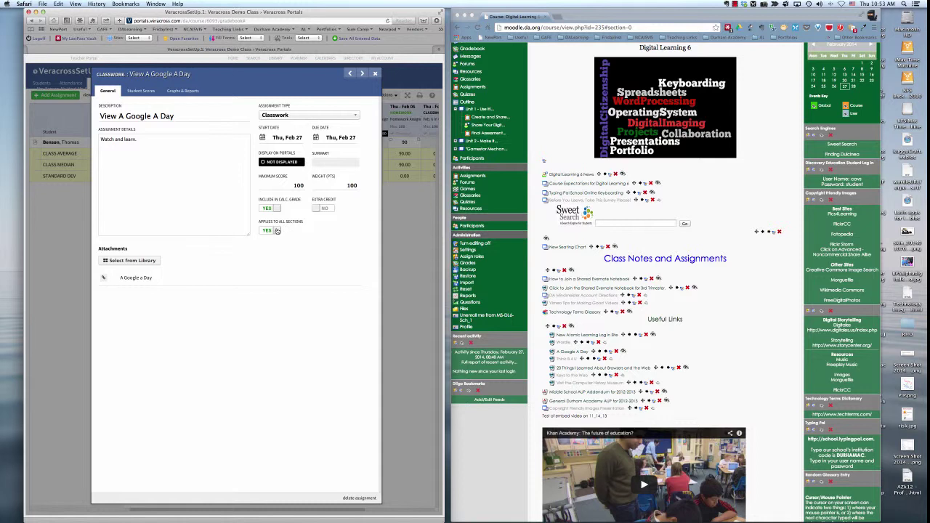
Step: Set the assignment's due date to Fri, Feb 28 and close the dialog
{"action": "left_click", "coordinate": [318, 141]}
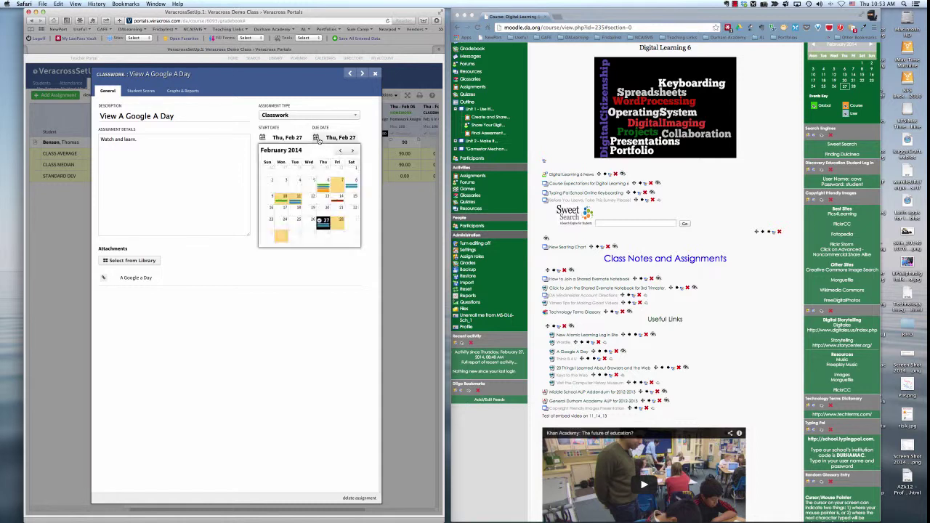
{"action": "left_click", "coordinate": [338, 226]}
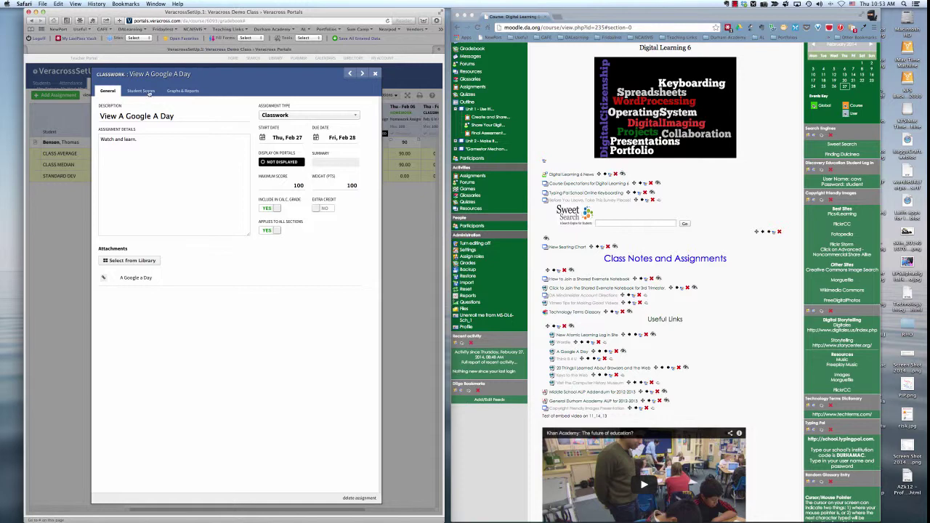
{"action": "left_click", "coordinate": [375, 75]}
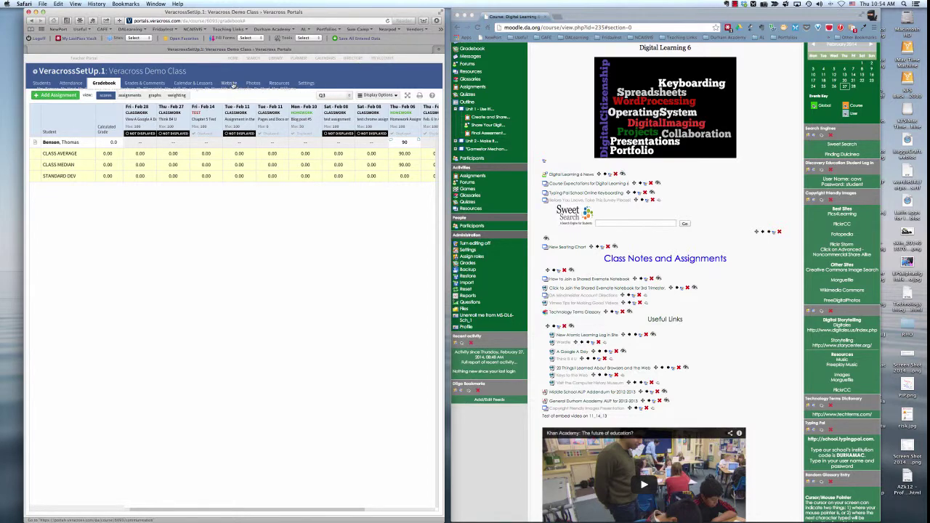
Step: Switch the View A Google A Day gradebook column from Not Displayed to Displayed
{"action": "left_click", "coordinate": [230, 83]}
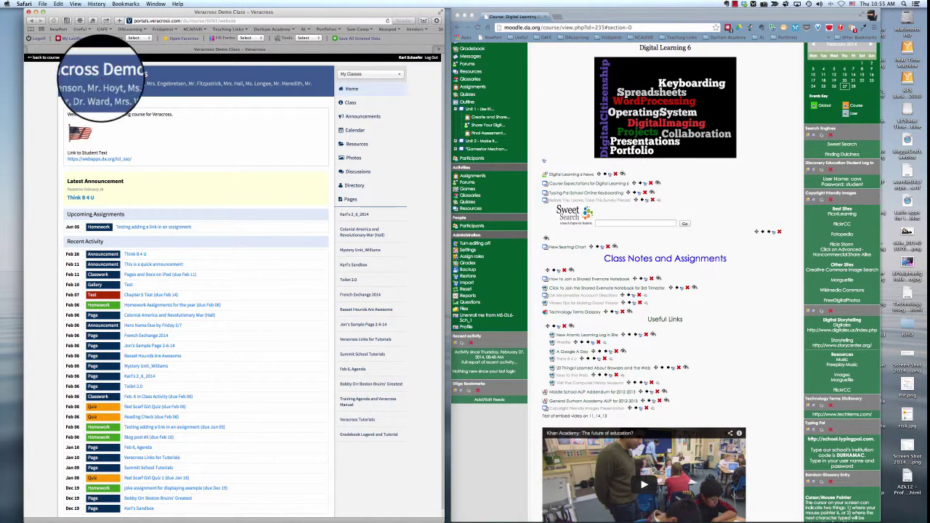
{"action": "left_click", "coordinate": [44, 58]}
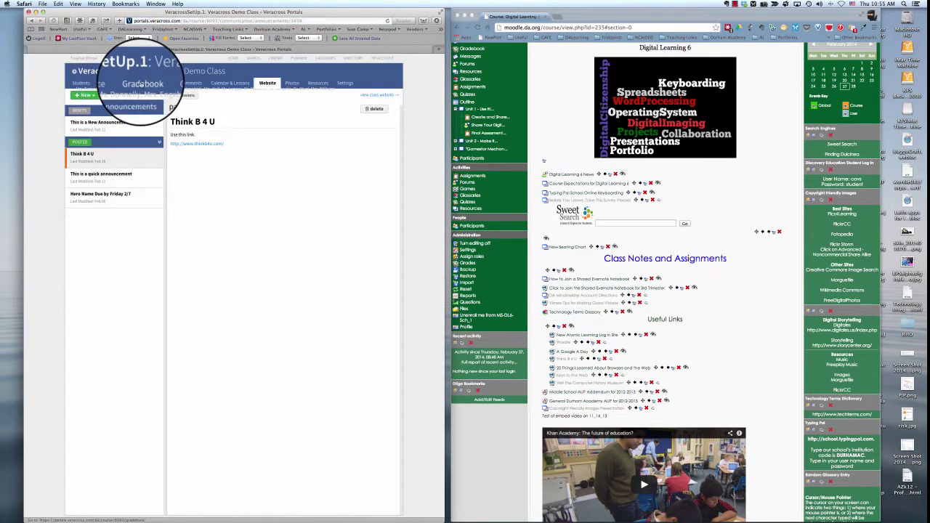
{"action": "left_click", "coordinate": [143, 85]}
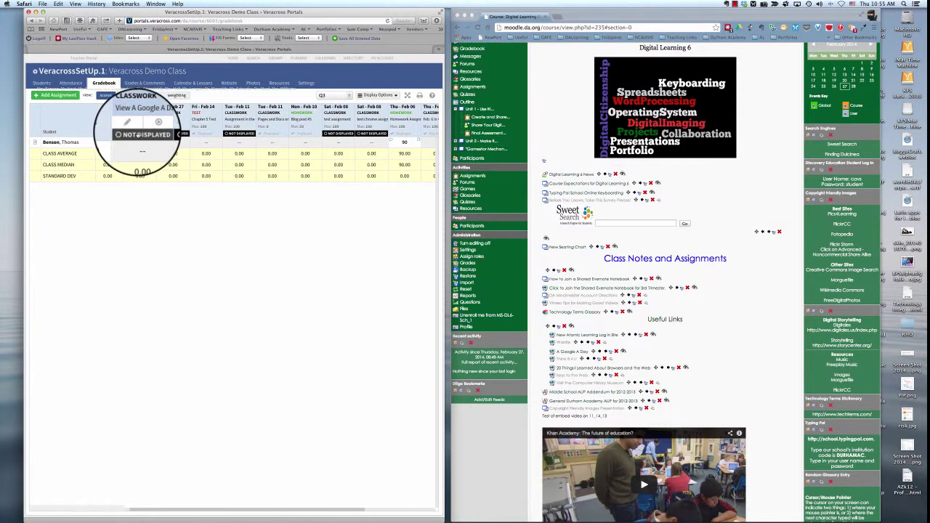
{"action": "left_click", "coordinate": [138, 135]}
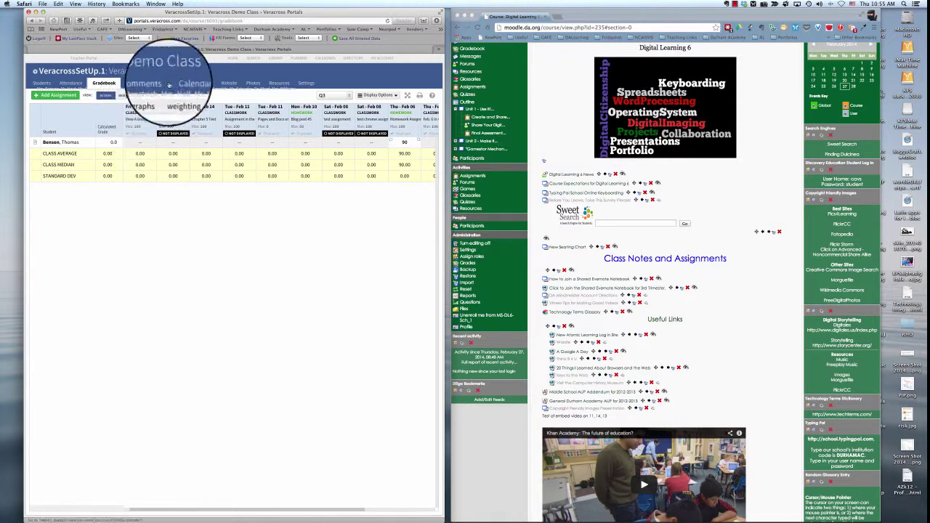
Step: On the public class website, open View A Google A Day and test its attached link
{"action": "left_click", "coordinate": [244, 85]}
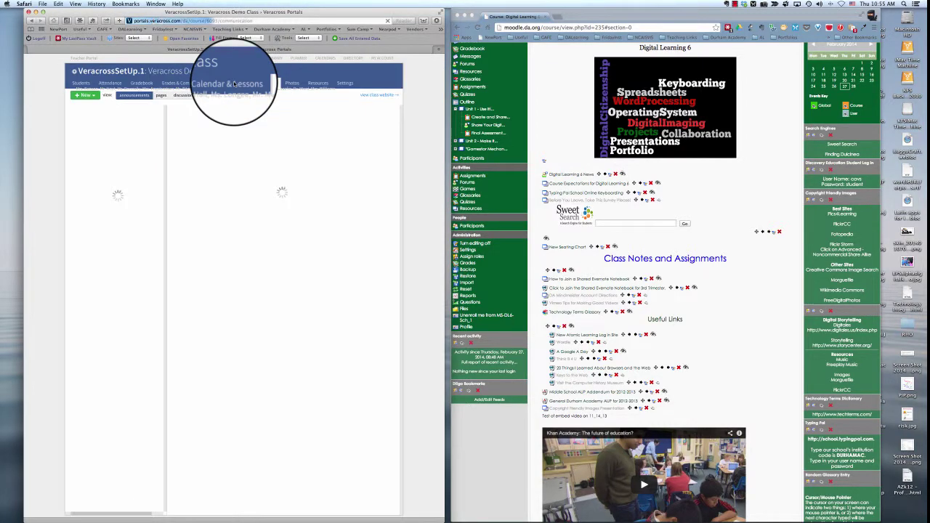
{"action": "left_click", "coordinate": [371, 96]}
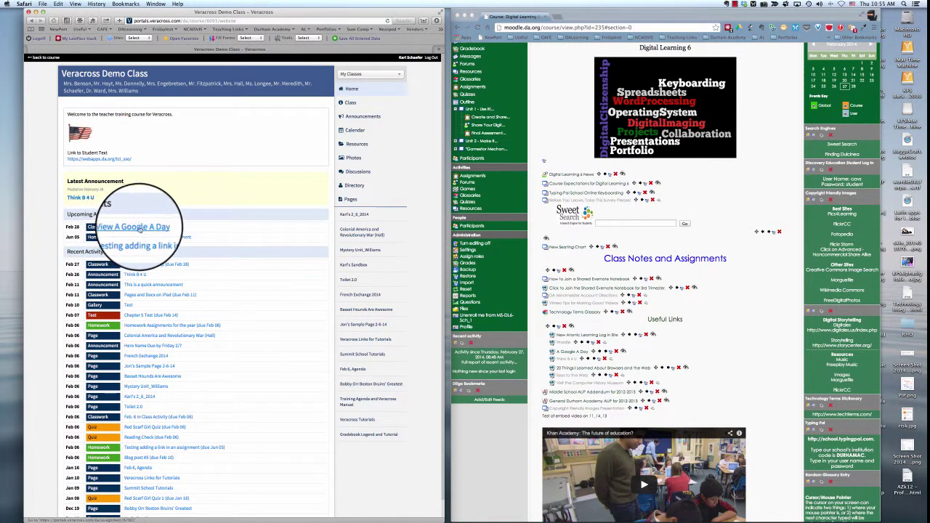
{"action": "left_click", "coordinate": [141, 230]}
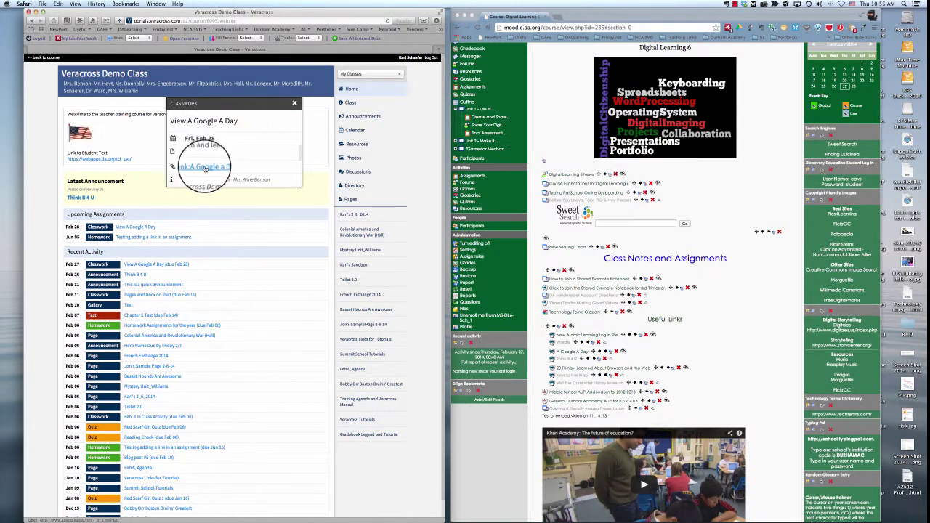
{"action": "left_click", "coordinate": [205, 167]}
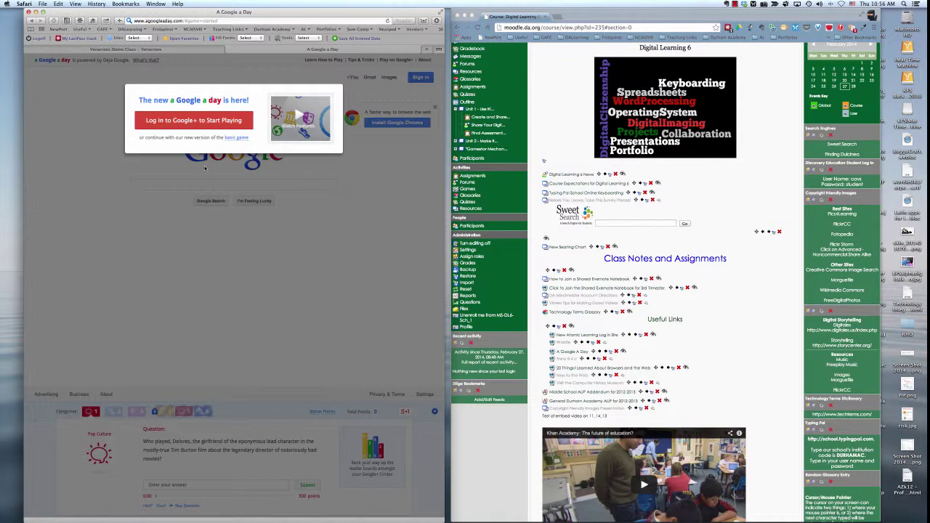
{"action": "left_click", "coordinate": [229, 50]}
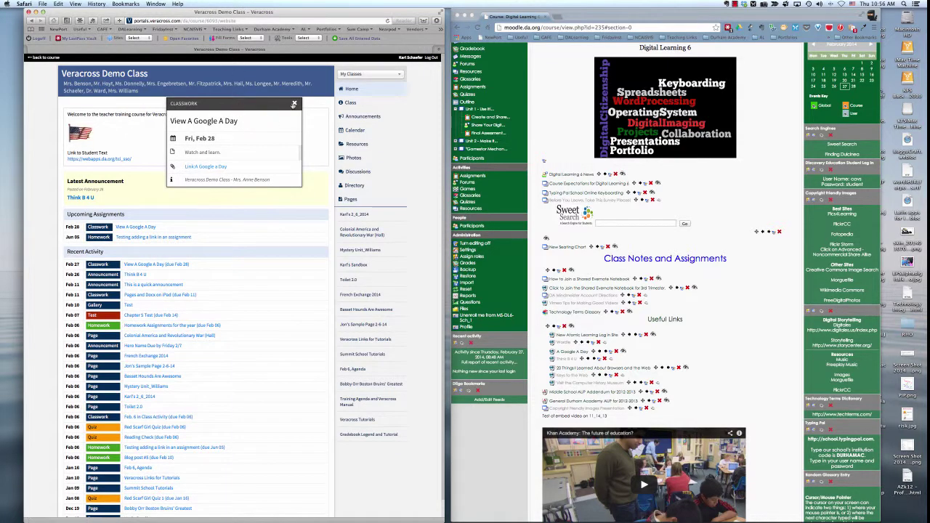